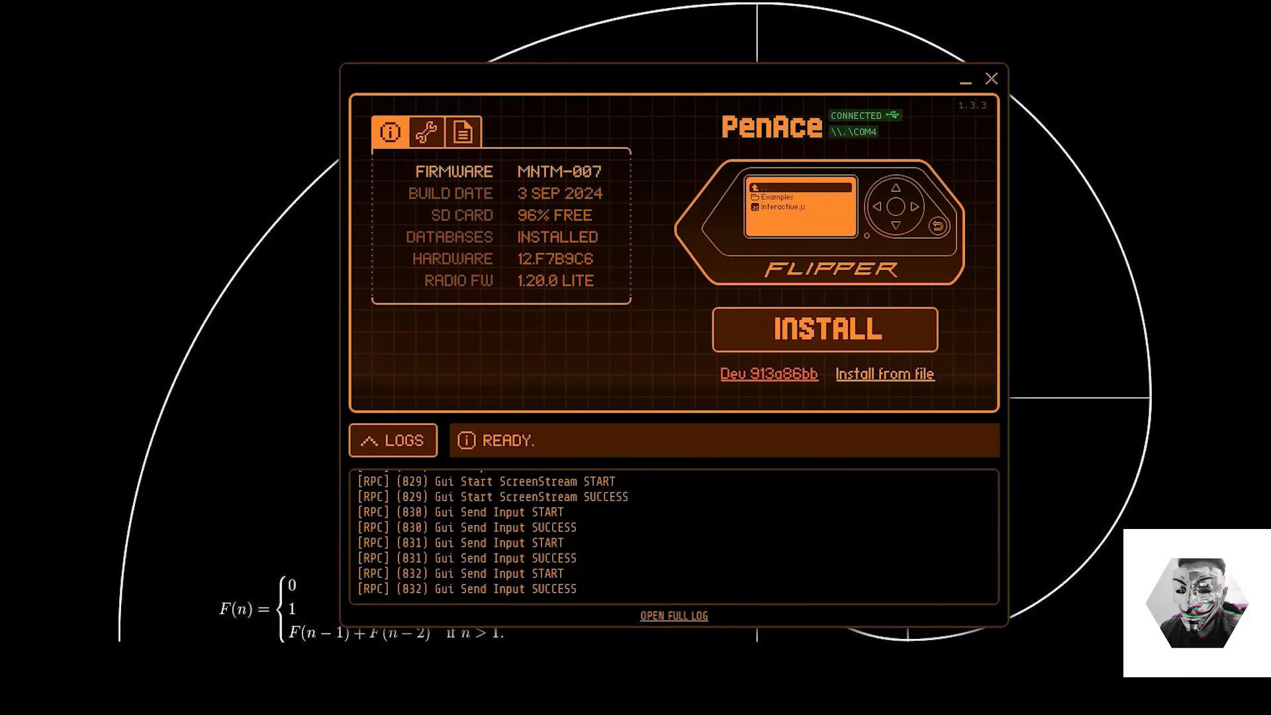
# Step: Upload Test.js from Explorer into the Flipper's SD Card/apps/Scripts folder using File manager
pyautogui.click(468, 132)
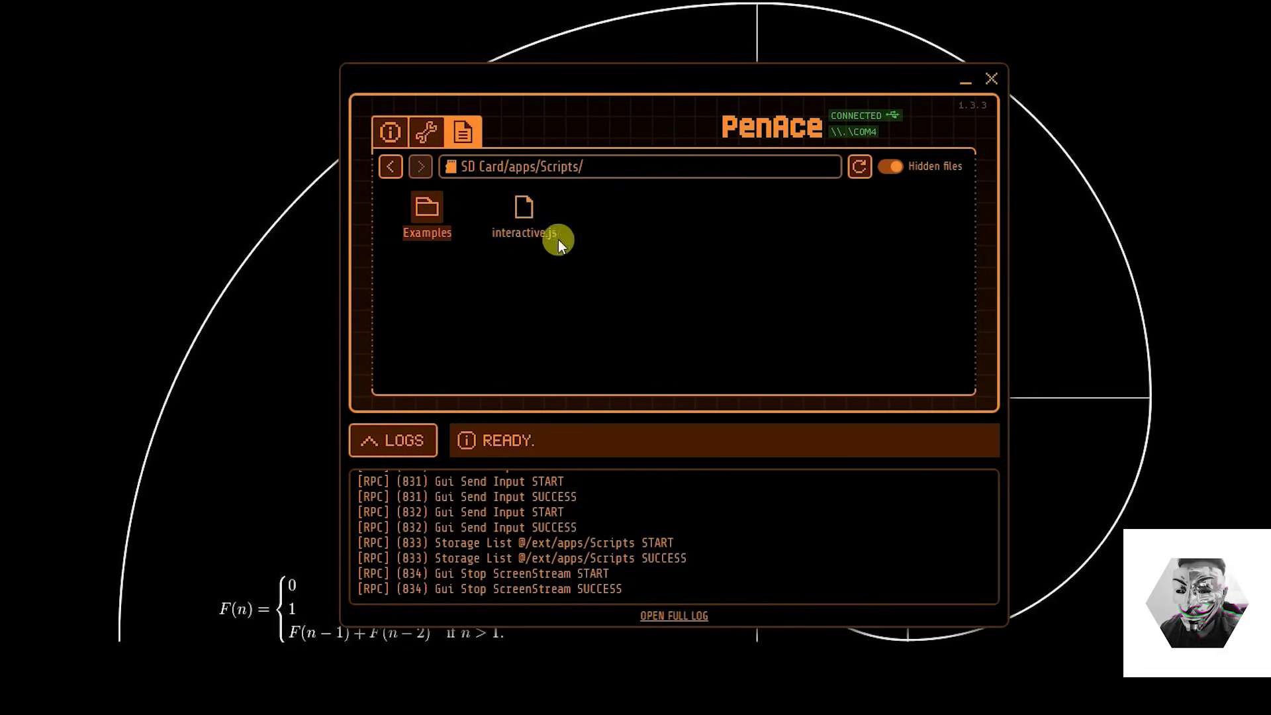
pyautogui.moveTo(592, 225); pyautogui.dragTo(602, 213)
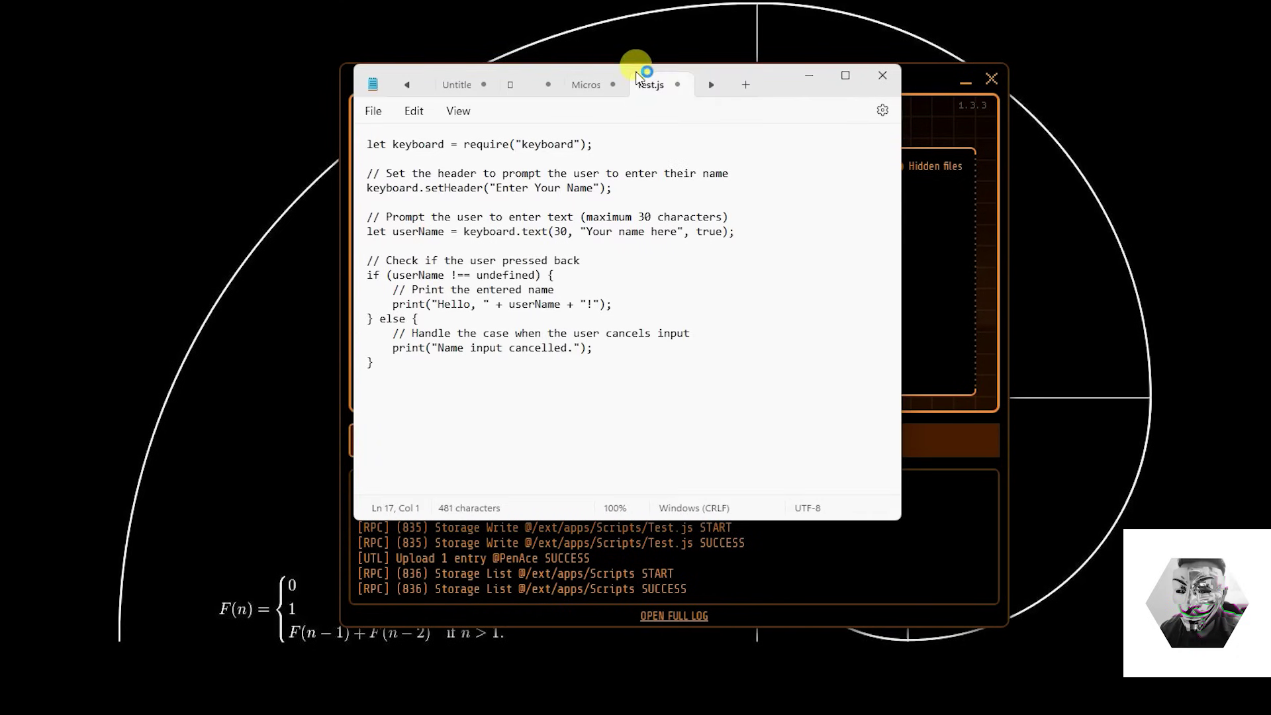
pyautogui.moveTo(811, 76)
pyautogui.mouseDown()
pyautogui.moveTo(1073, 118)
pyautogui.moveTo(1168, 103)
pyautogui.mouseUp()
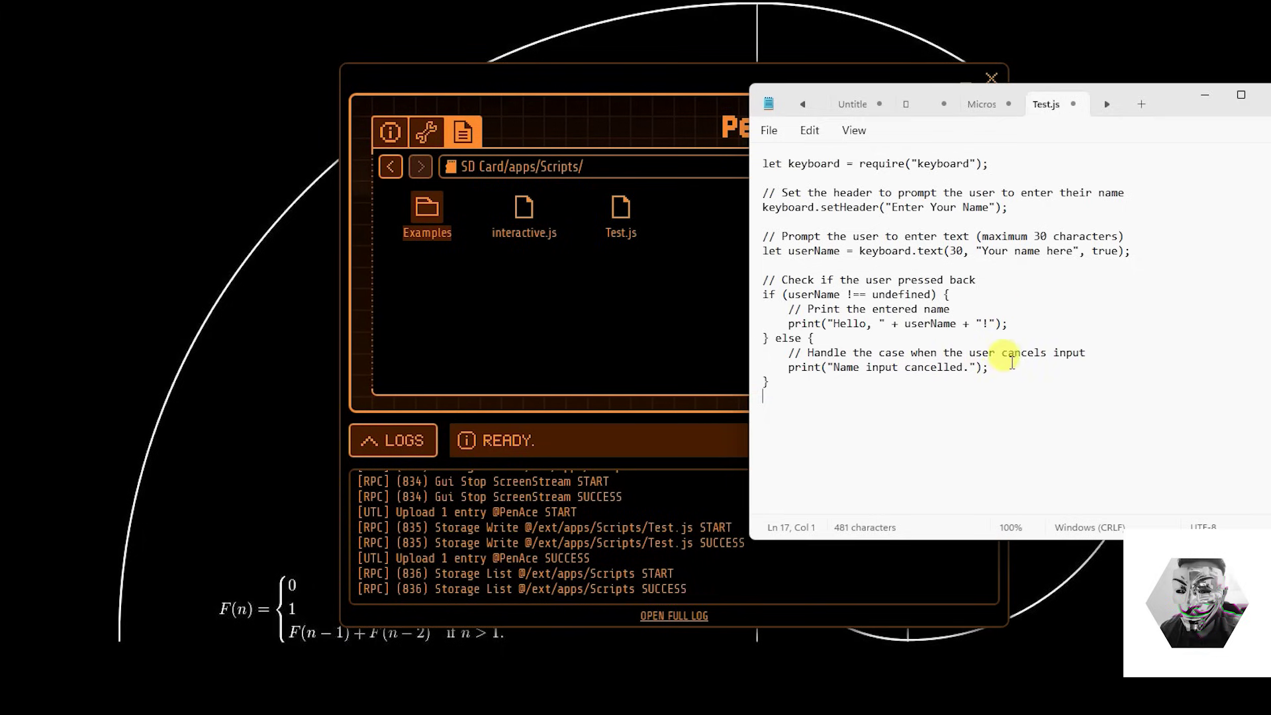
pyautogui.click(950, 250)
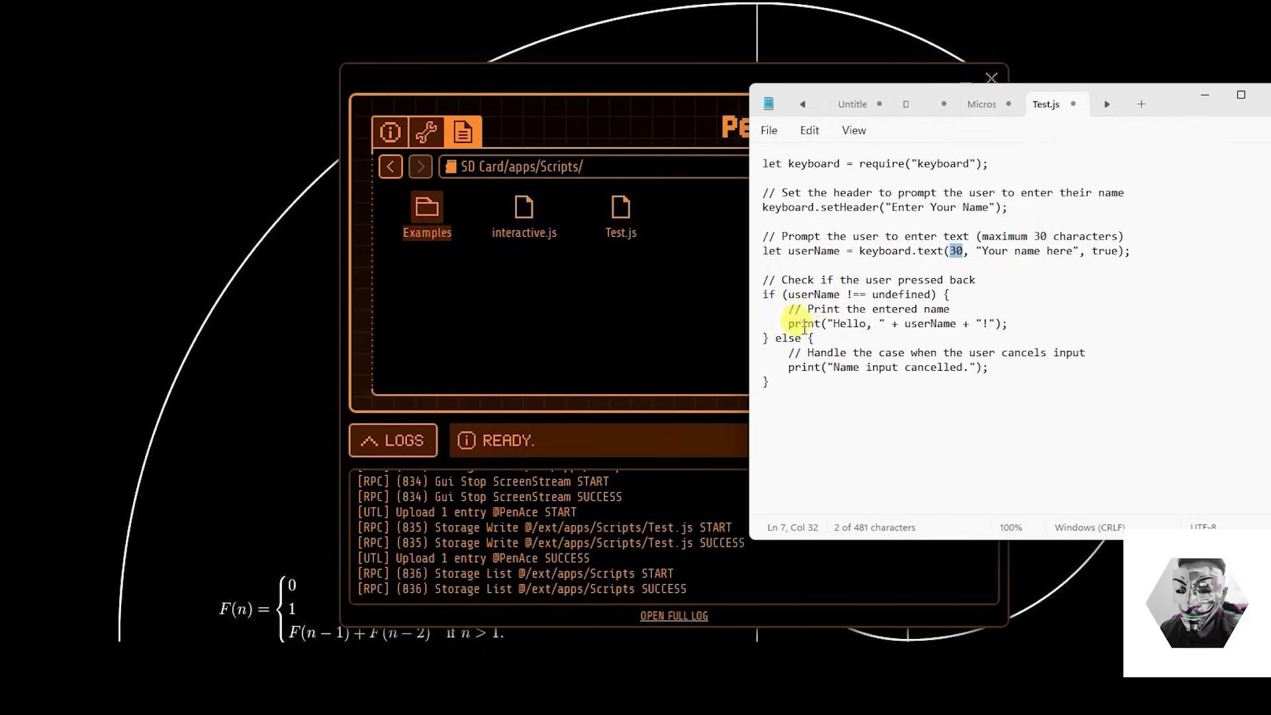
pyautogui.moveTo(789, 324); pyautogui.dragTo(1002, 324)
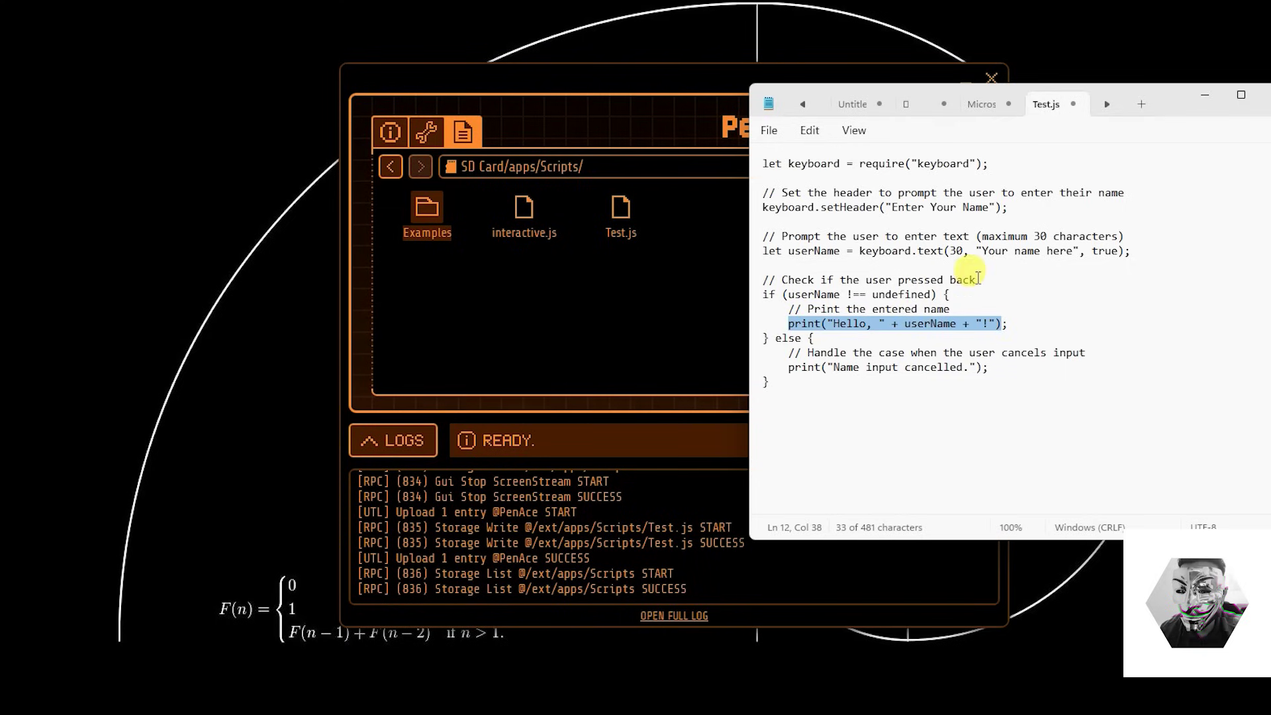
pyautogui.moveTo(790, 251); pyautogui.dragTo(840, 251)
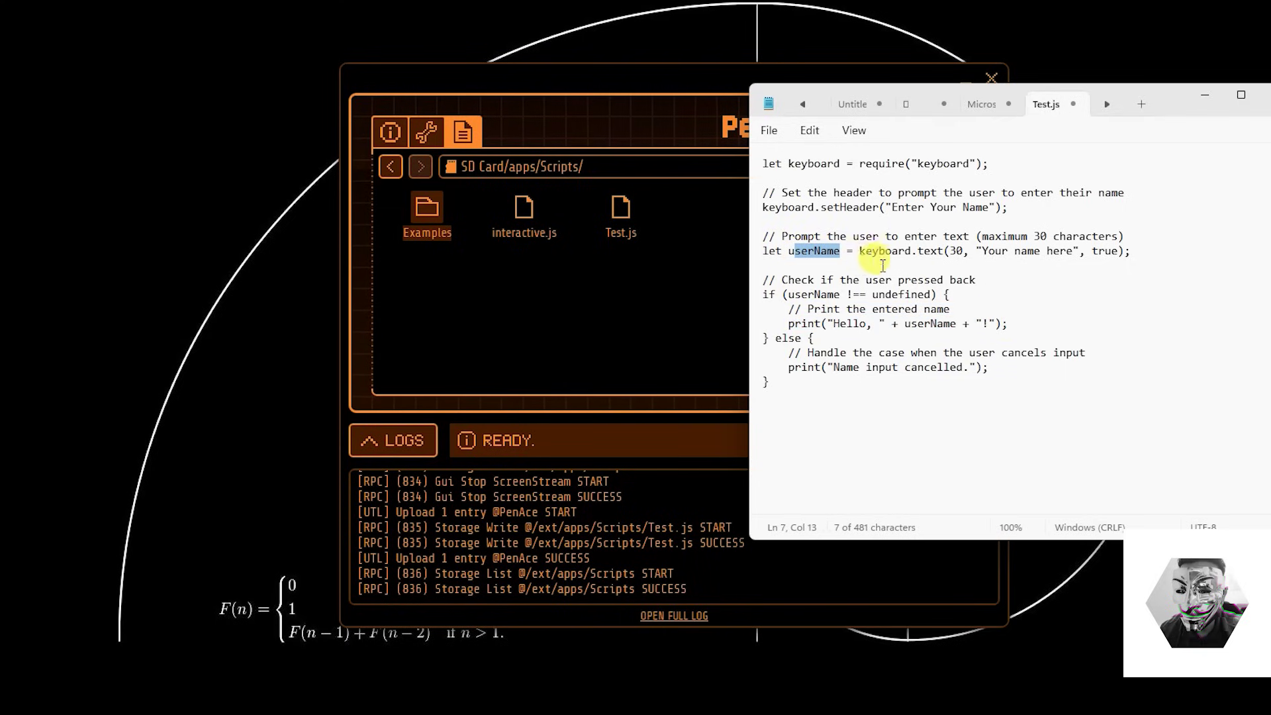
pyautogui.moveTo(789, 337); pyautogui.dragTo(951, 373)
pyautogui.click(844, 339)
pyautogui.click(1010, 366)
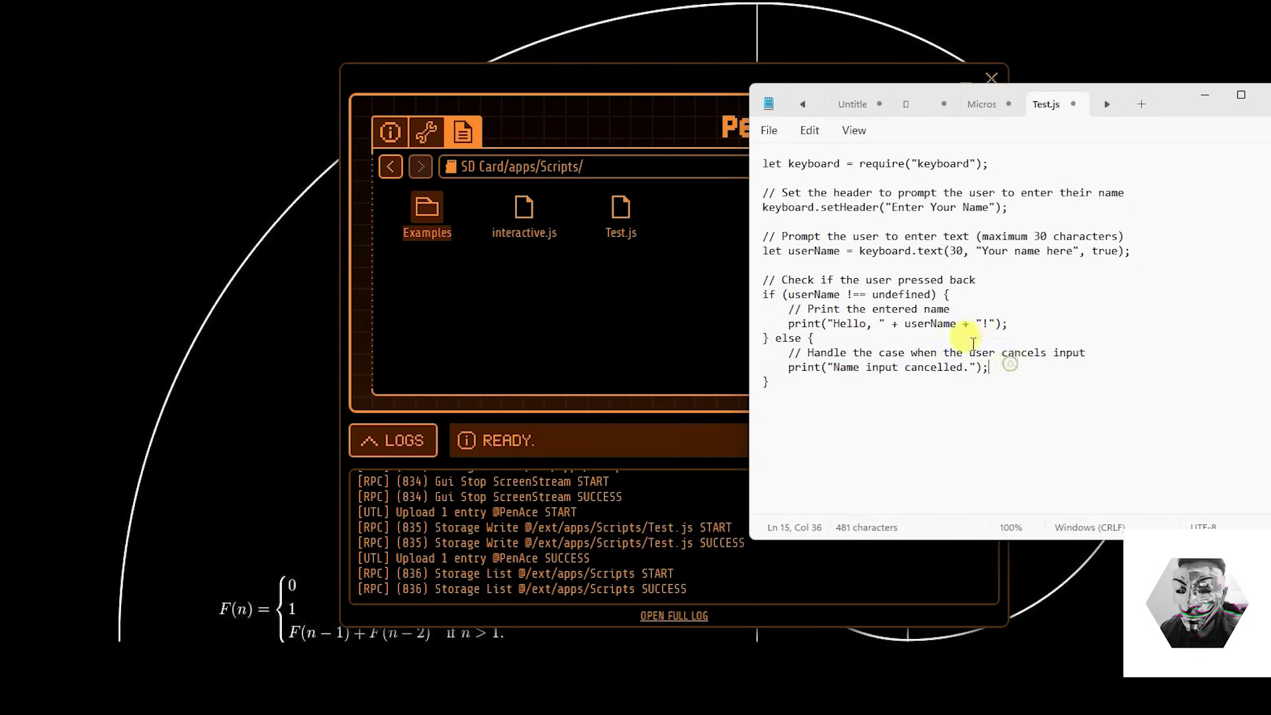
# Step: Leave Notepad for qFlipper and bring up the Flipper's live screen view
pyautogui.click(1204, 95)
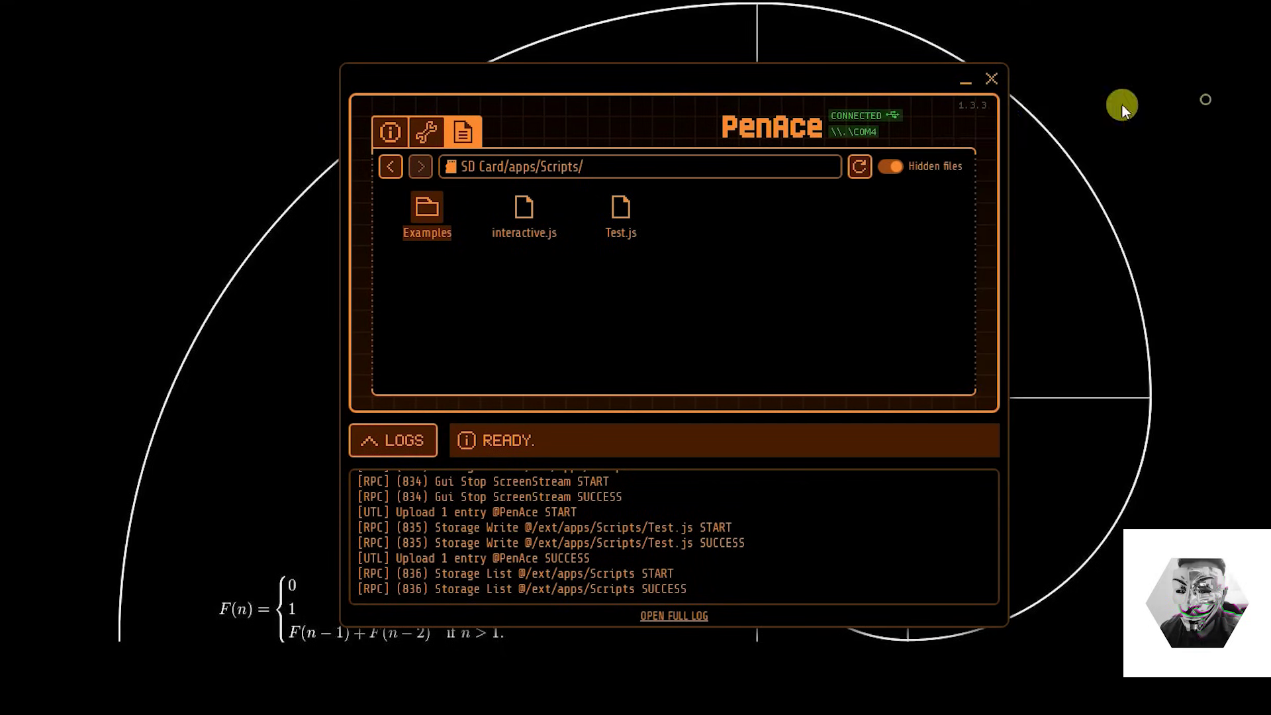
pyautogui.click(400, 135)
pyautogui.click(833, 207)
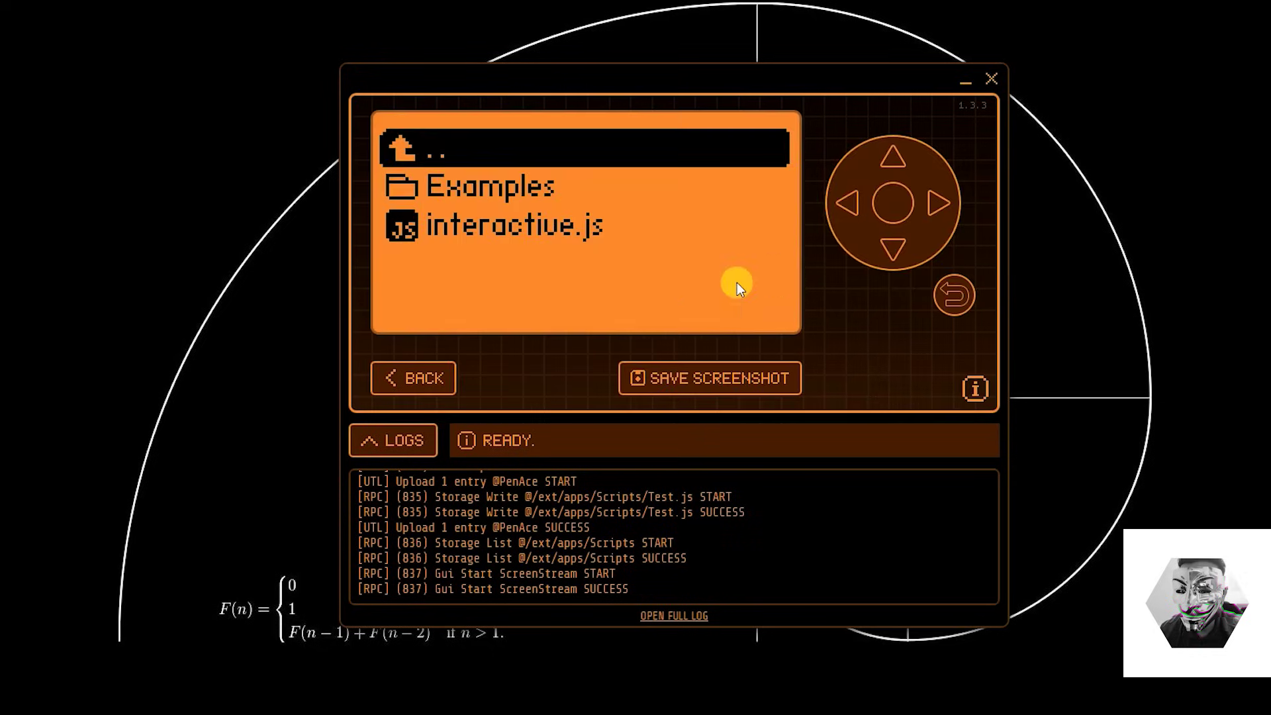
pyautogui.click(425, 377)
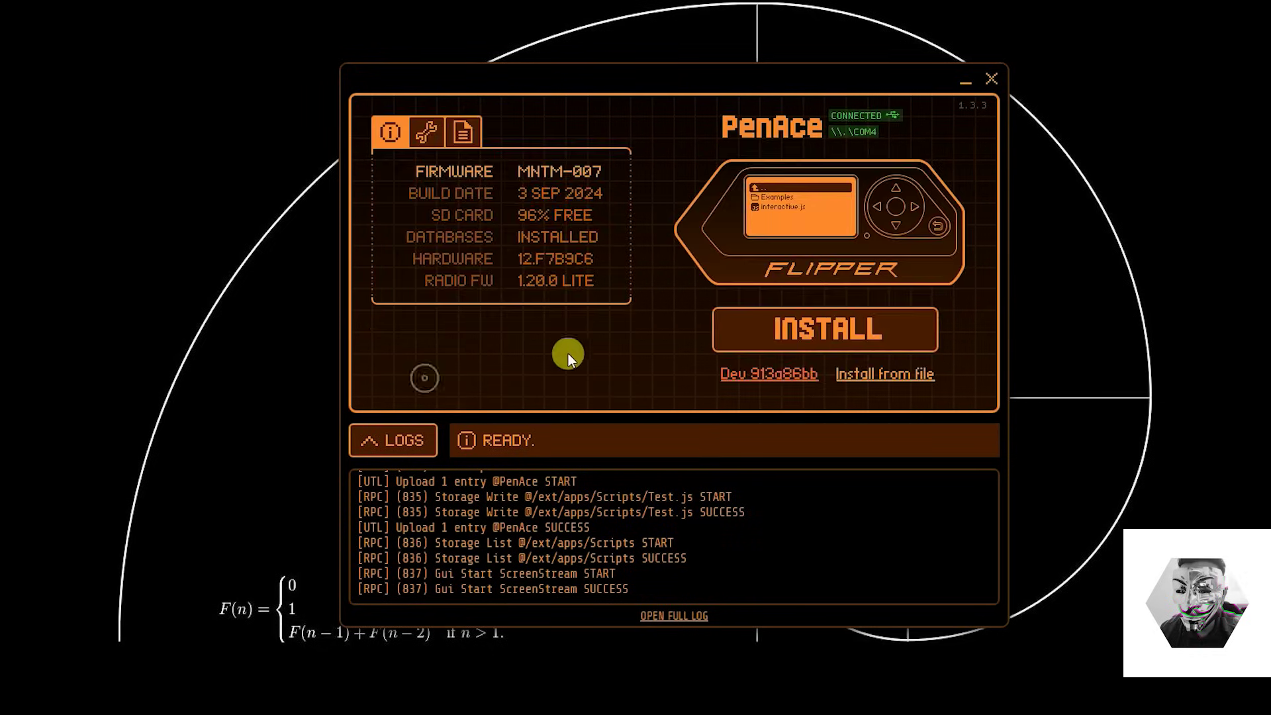
pyautogui.click(823, 223)
# Step: Browse to the Scripts folder on the Flipper and launch Test.js
pyautogui.click(938, 295)
pyautogui.click(894, 207)
pyautogui.click(891, 246)
pyautogui.click(892, 247)
pyautogui.click(892, 247)
pyautogui.click(895, 204)
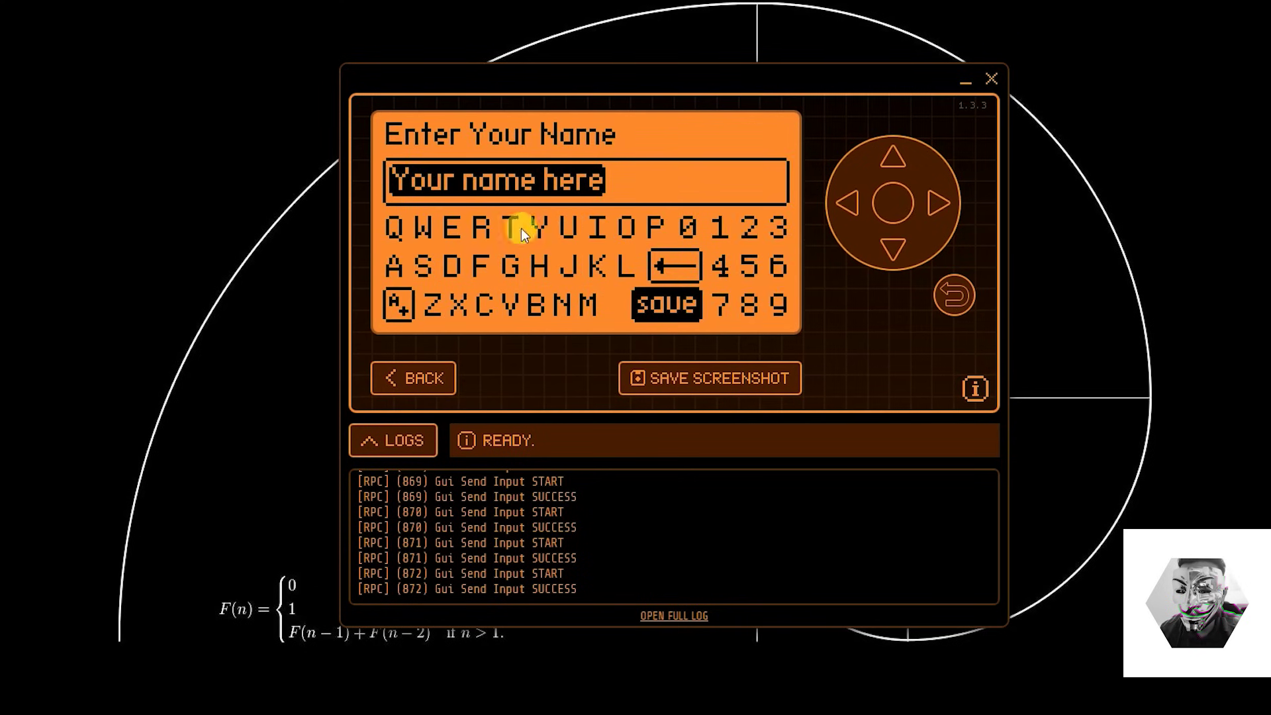
# Step: Replace the placeholder name with Ace on the on-screen keyboard and save
pyautogui.moveTo(601, 70); pyautogui.dragTo(604, 62)
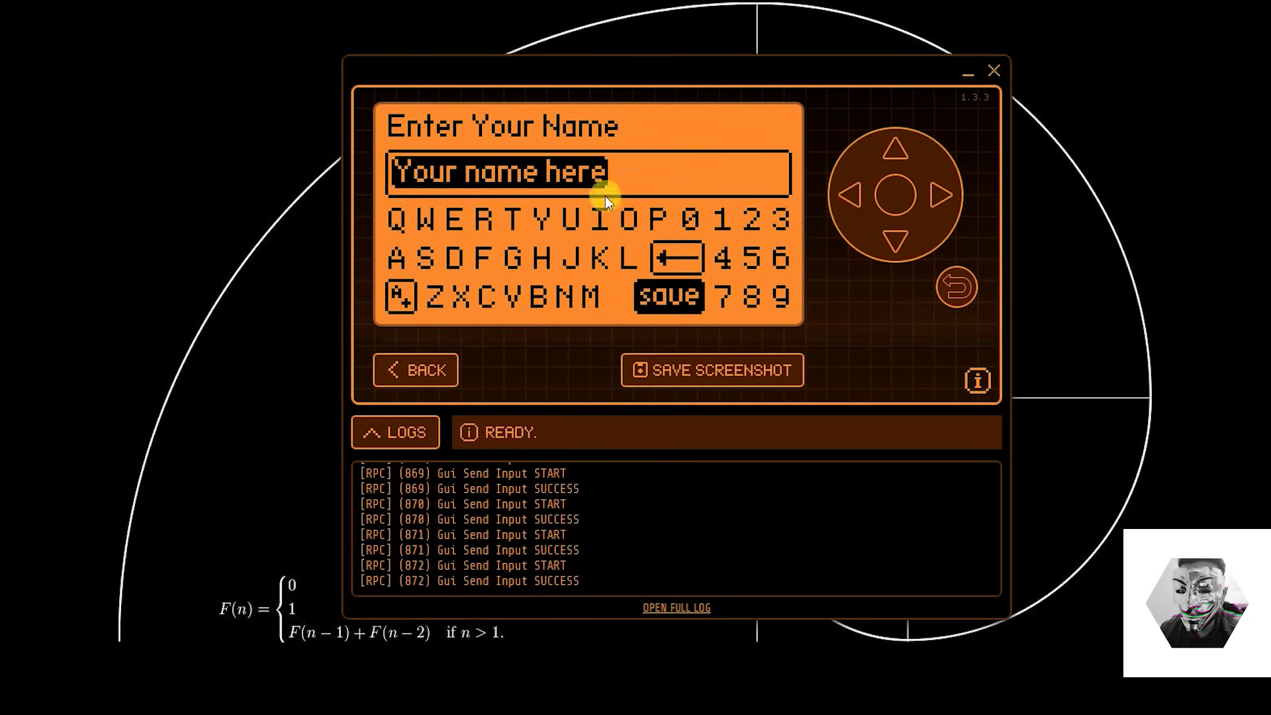
pyautogui.click(673, 261)
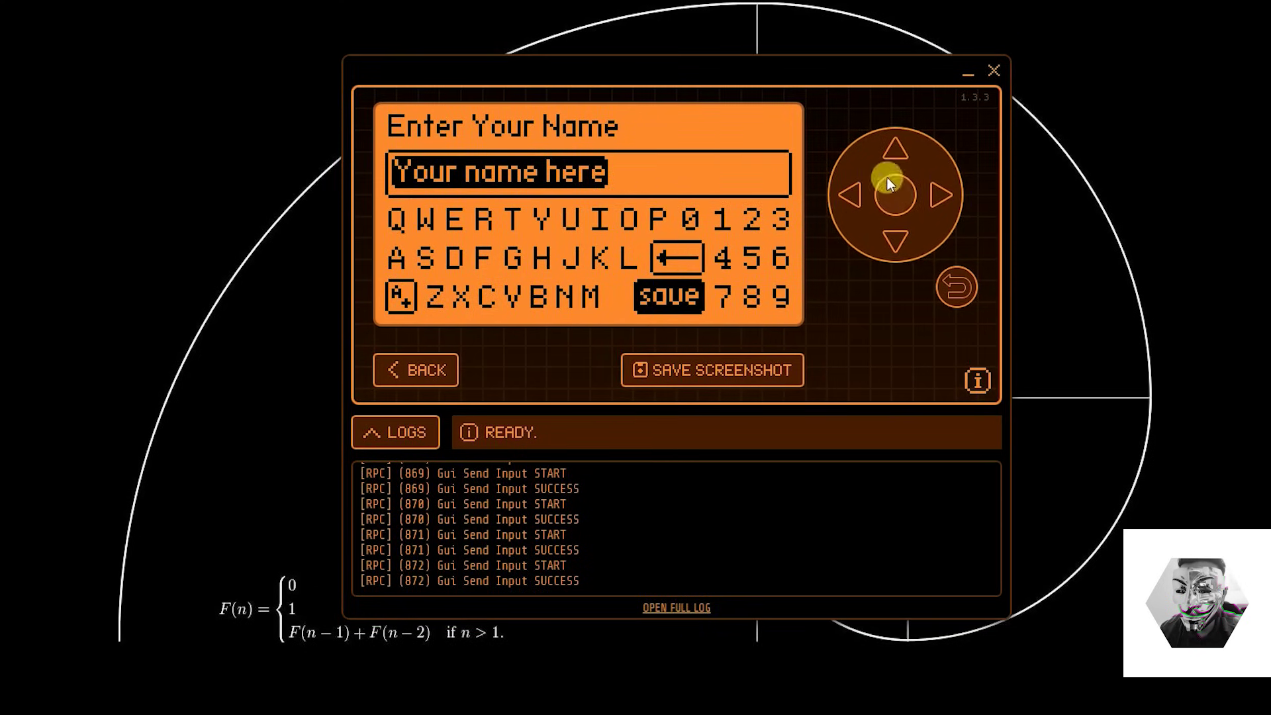
pyautogui.click(894, 149)
pyautogui.click(894, 149)
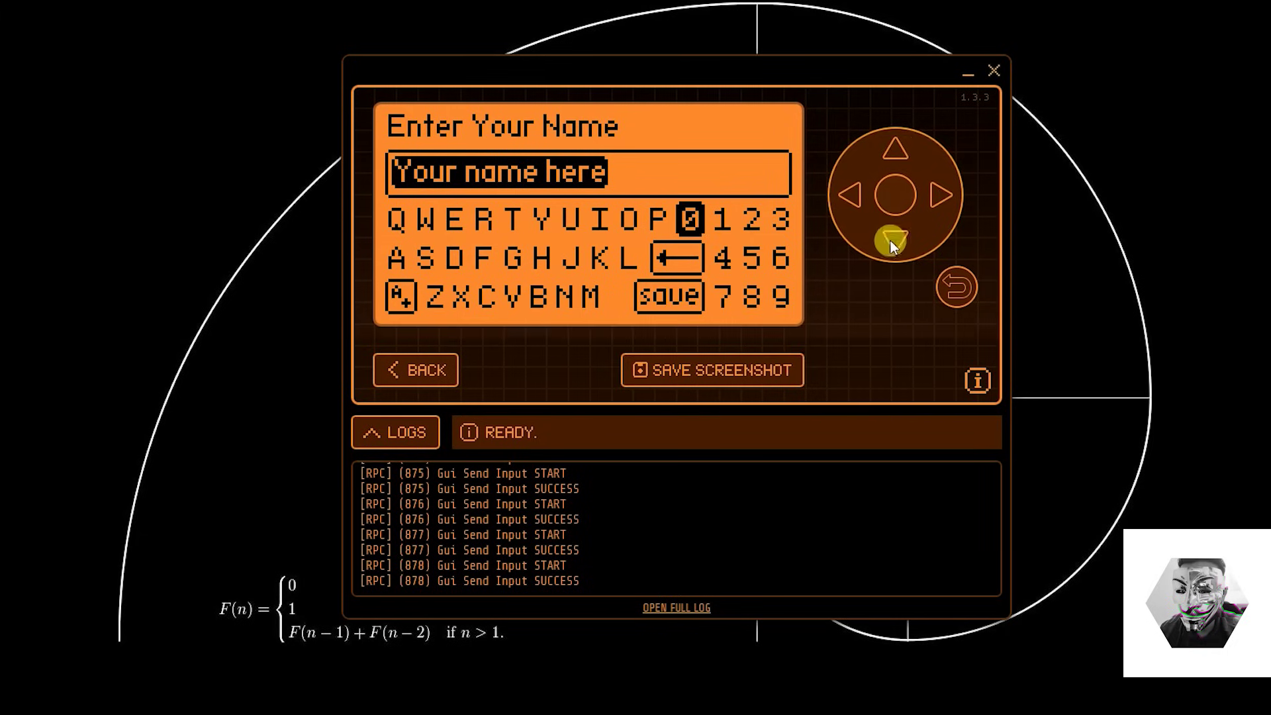
pyautogui.click(891, 241)
pyautogui.click(892, 211)
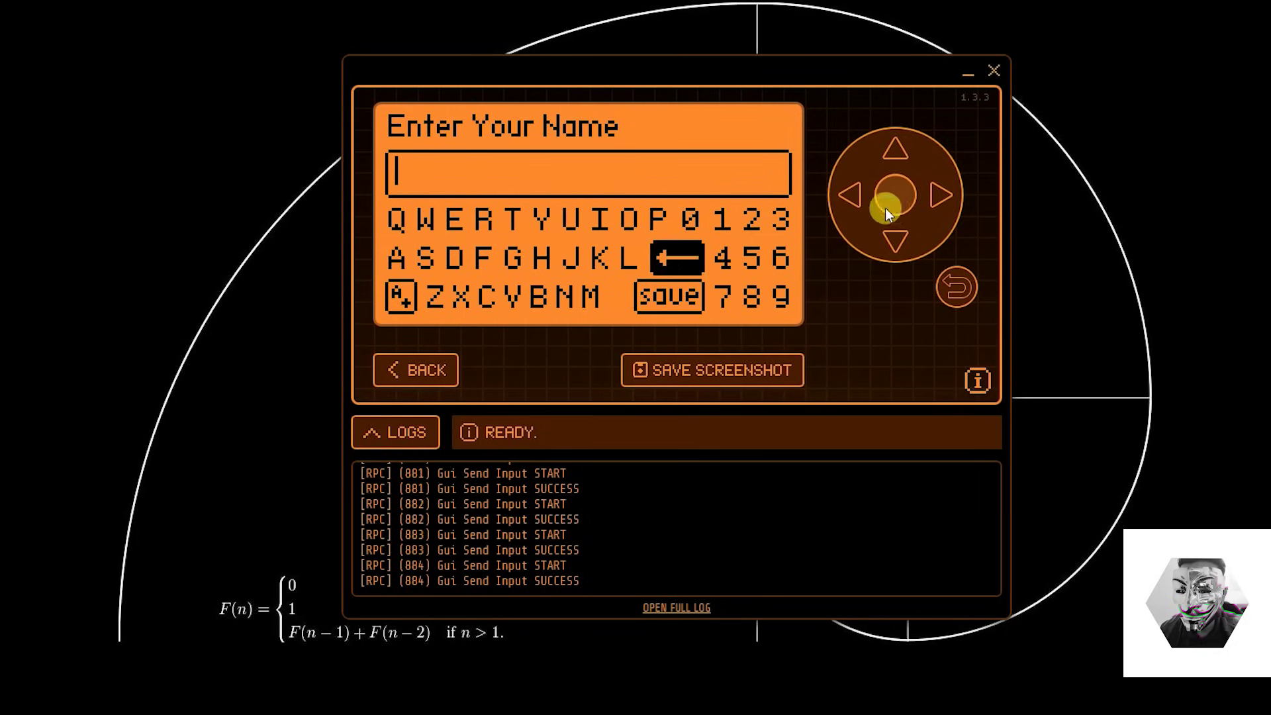
pyautogui.click(941, 193)
pyautogui.click(940, 193)
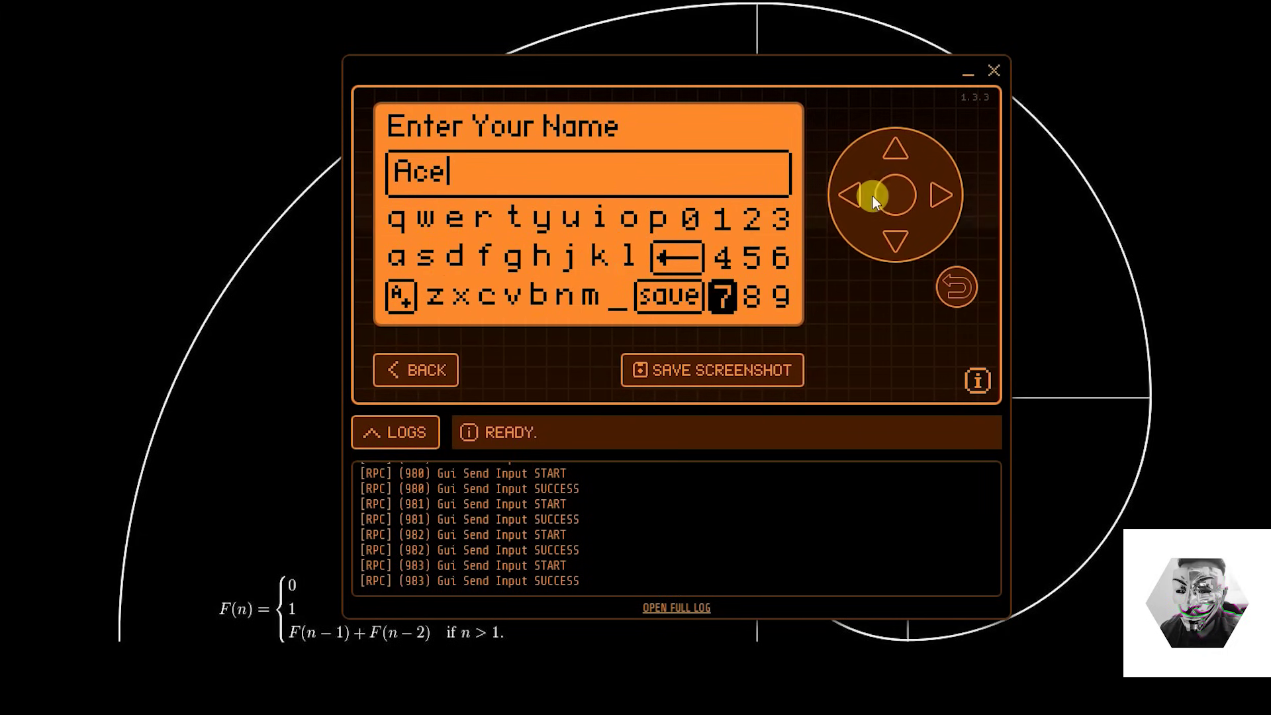
pyautogui.click(850, 198)
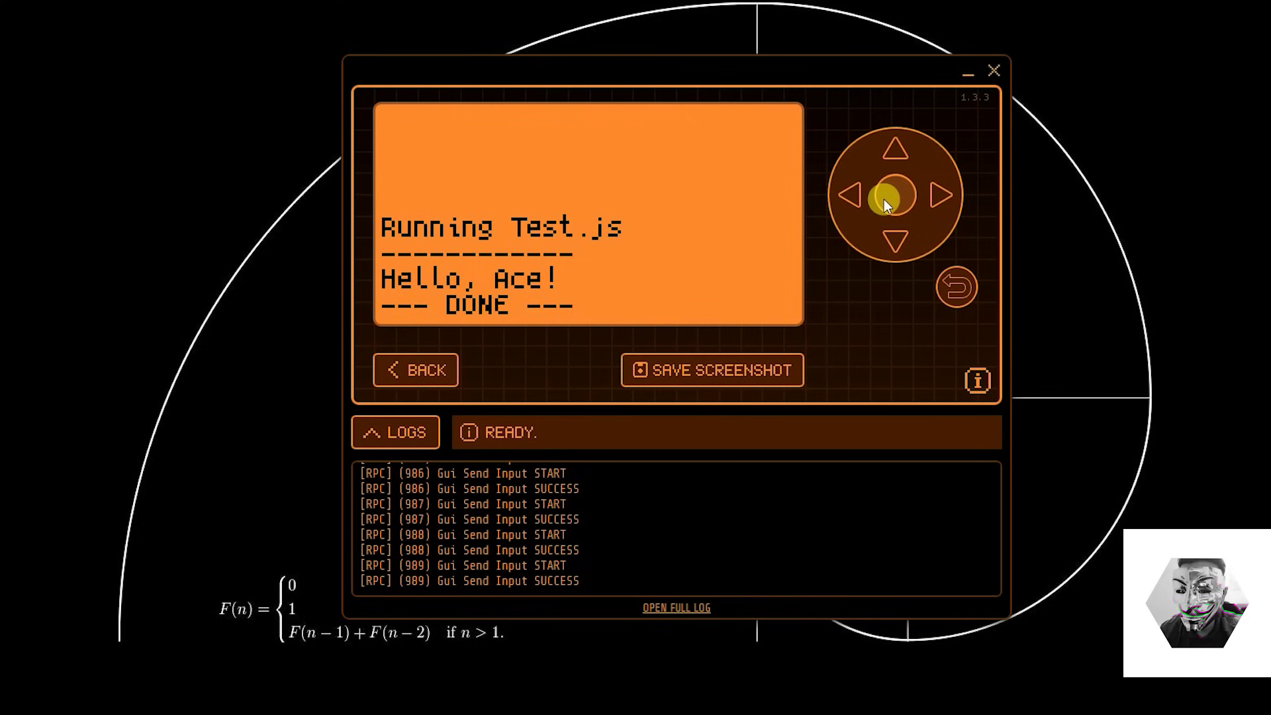